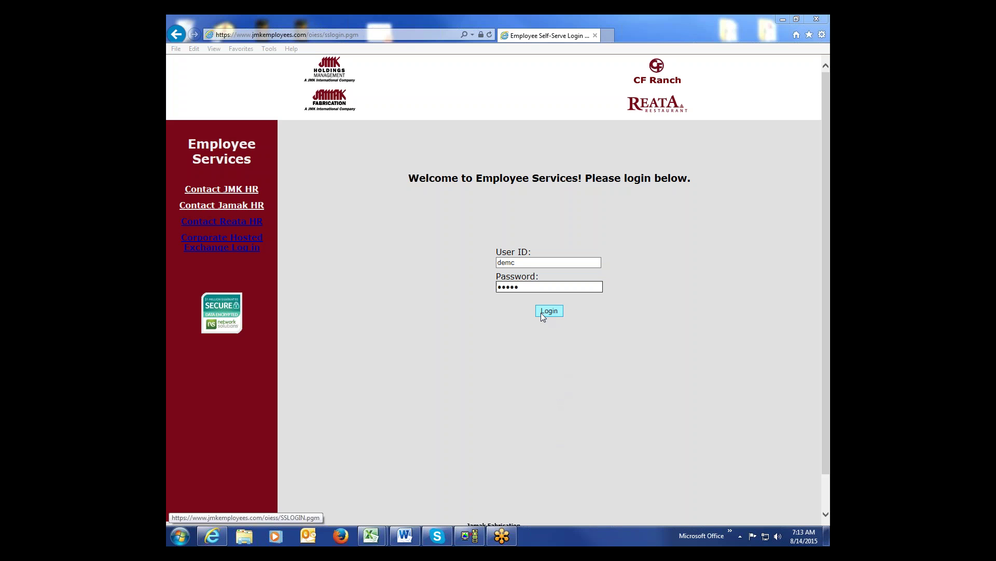
# Log in to Employee Services, open Open Enrollment and accept its terms of usage.
pyautogui.click(542, 312)
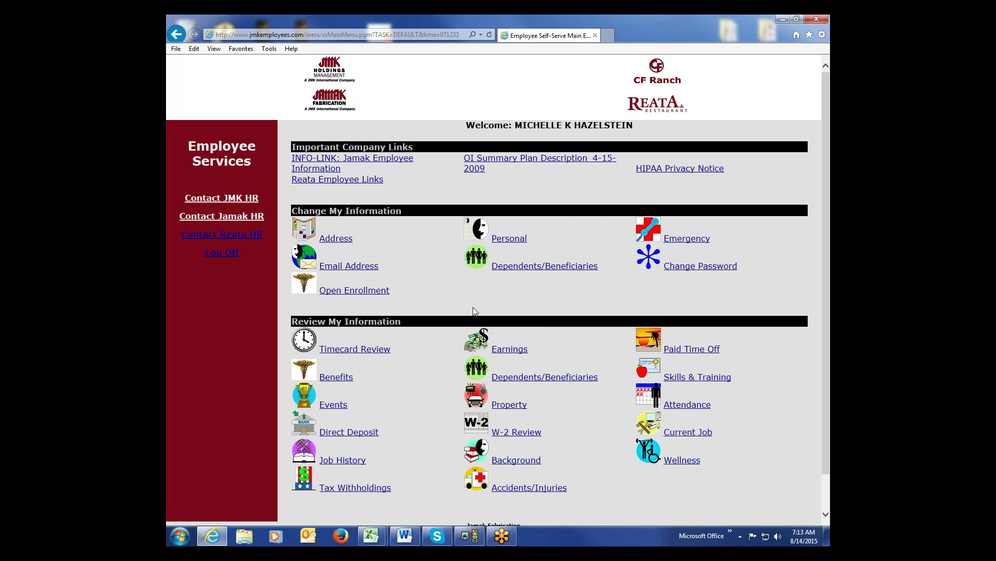
pyautogui.click(358, 291)
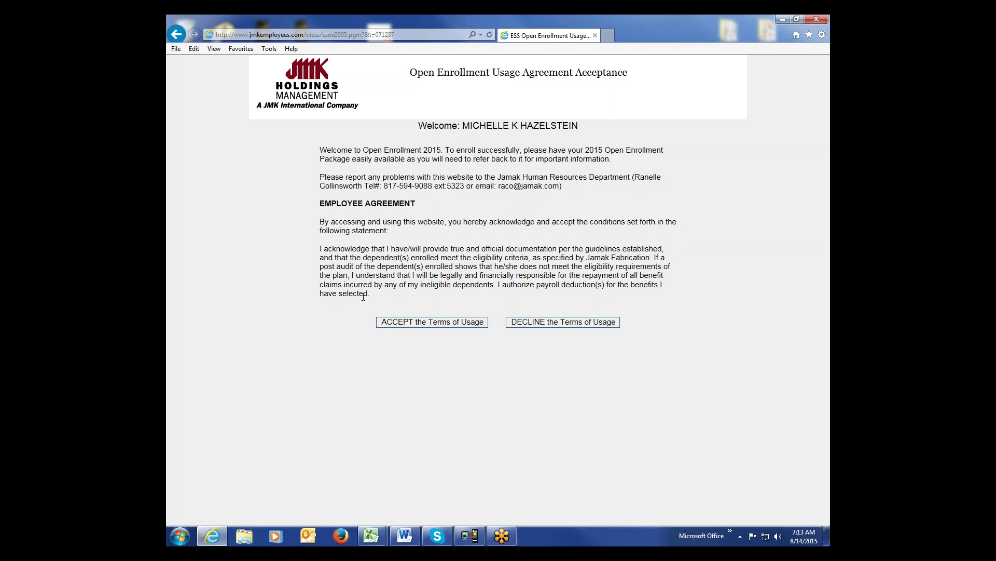
pyautogui.click(442, 326)
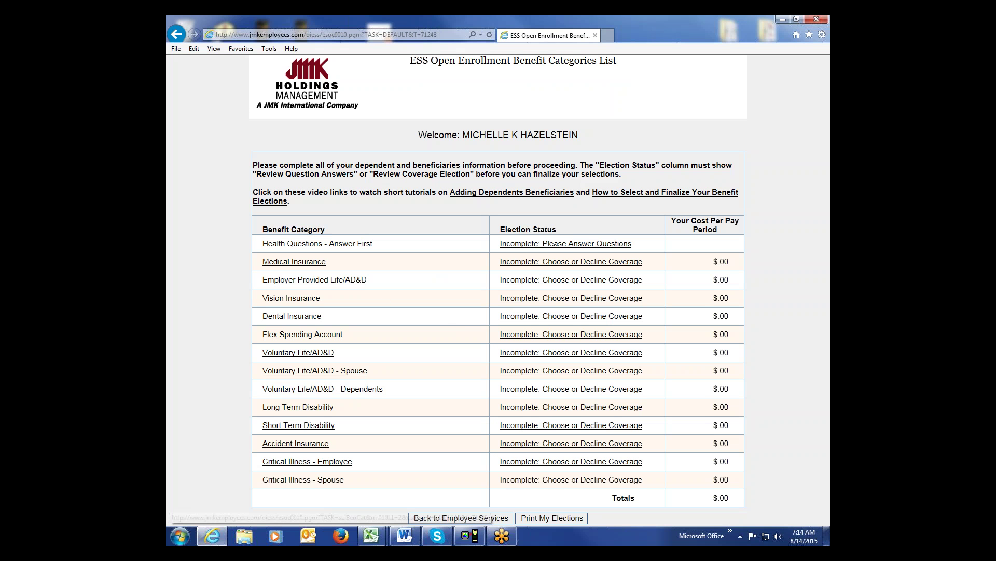
# Answer the health questions with Yes for spouse employed, spouse's employer benefits and covered dependents, and No for both tobacco questions, then return to Open Enrollment.
pyautogui.click(562, 248)
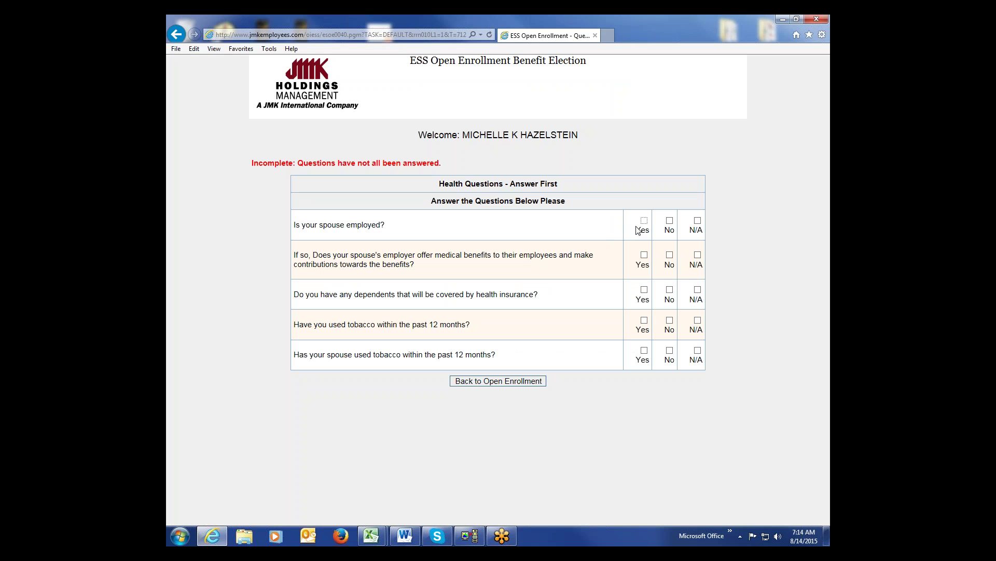
pyautogui.click(643, 222)
pyautogui.click(644, 255)
pyautogui.click(644, 290)
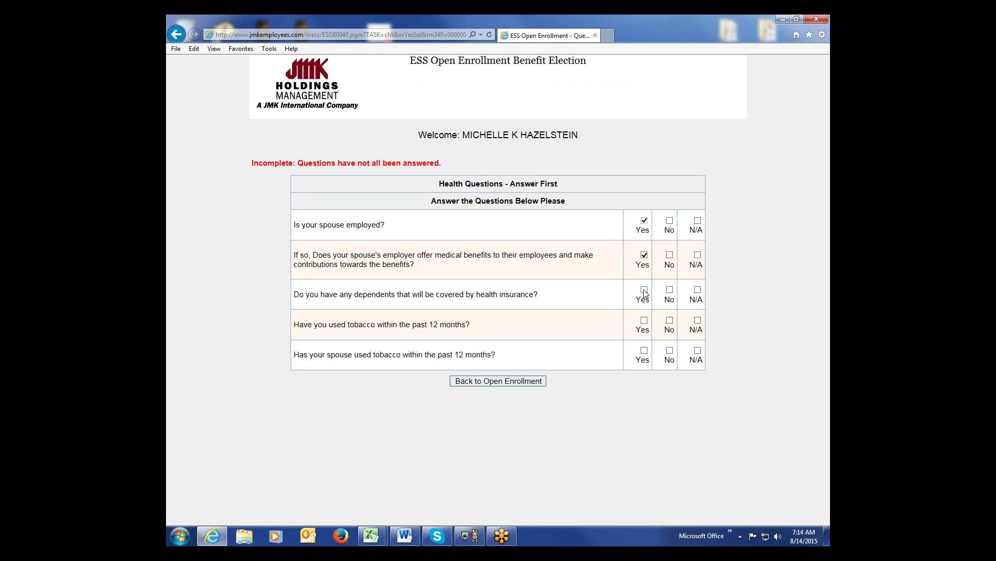
pyautogui.click(669, 321)
pyautogui.click(669, 350)
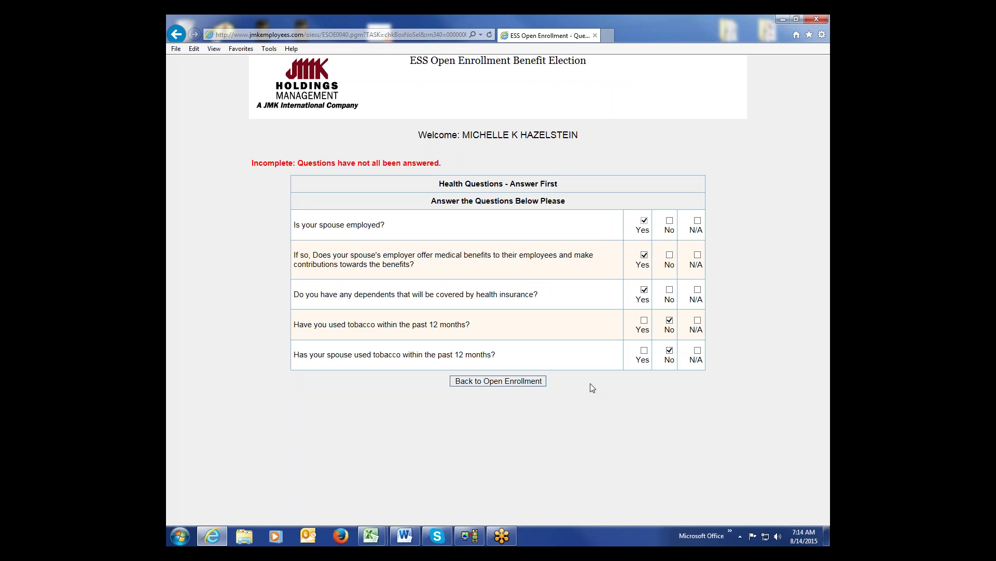
pyautogui.click(512, 382)
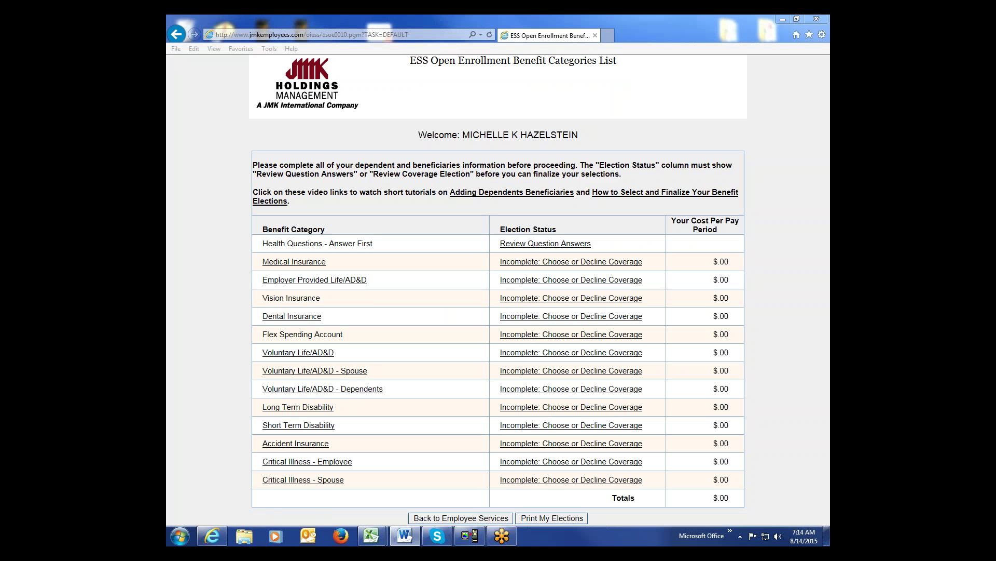
# View the Medical Insurance summary plan descriptions page and return to the benefit categories list.
pyautogui.click(291, 267)
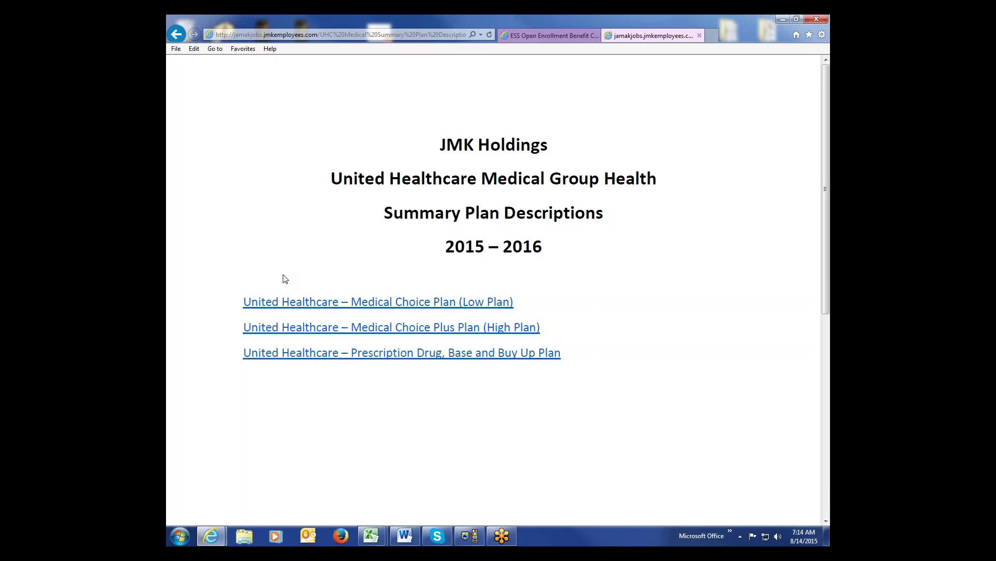
pyautogui.click(700, 35)
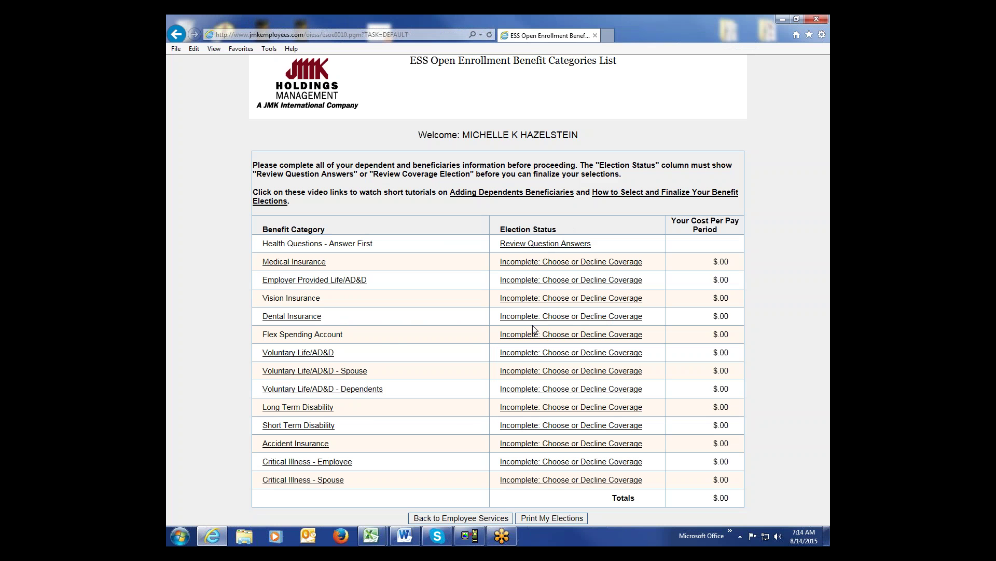
pyautogui.click(528, 244)
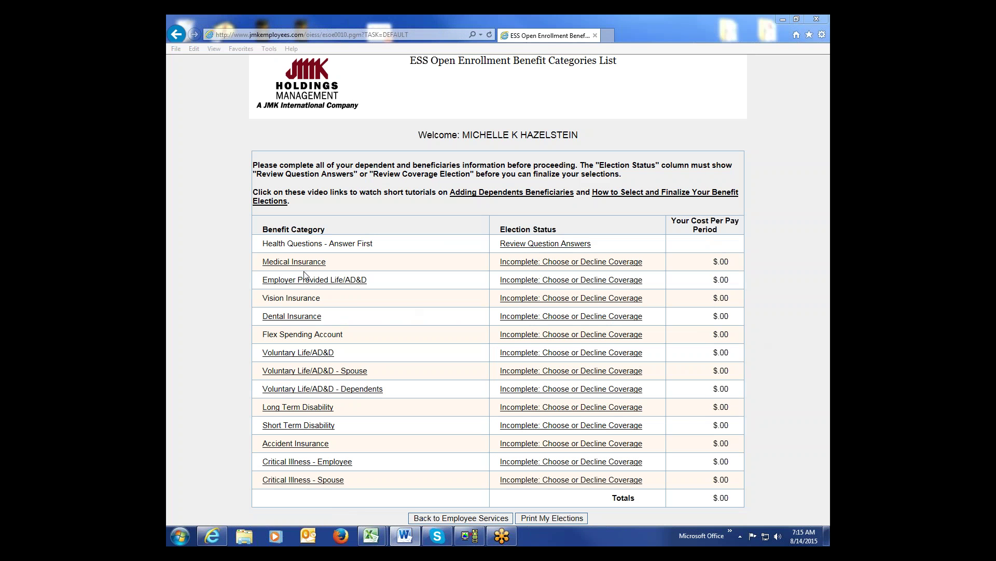
# Elect Health Insurance with Med High Plan EE + Children, cover the first son listed below the stepson, and return to Open Enrollment.
pyautogui.click(519, 269)
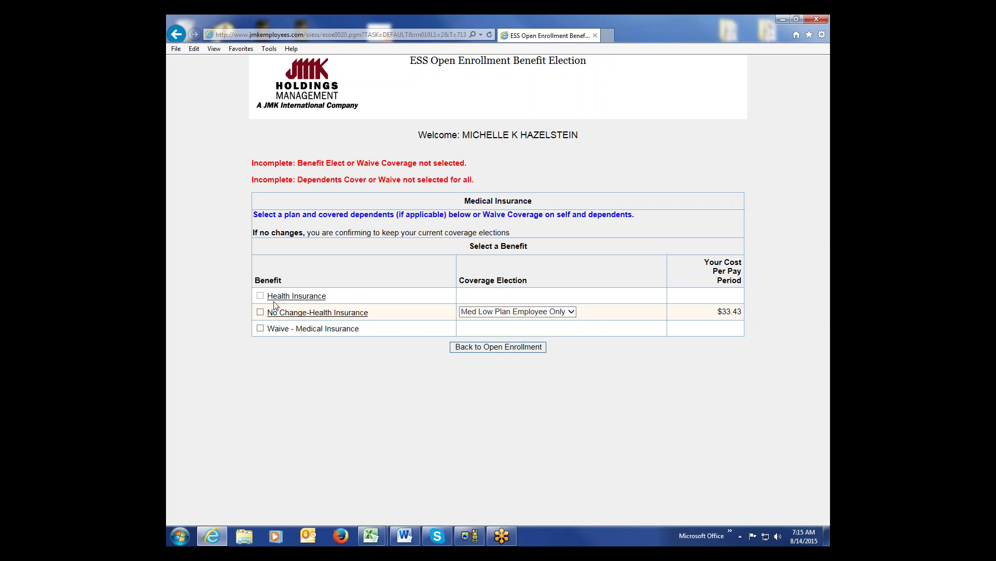
pyautogui.click(260, 296)
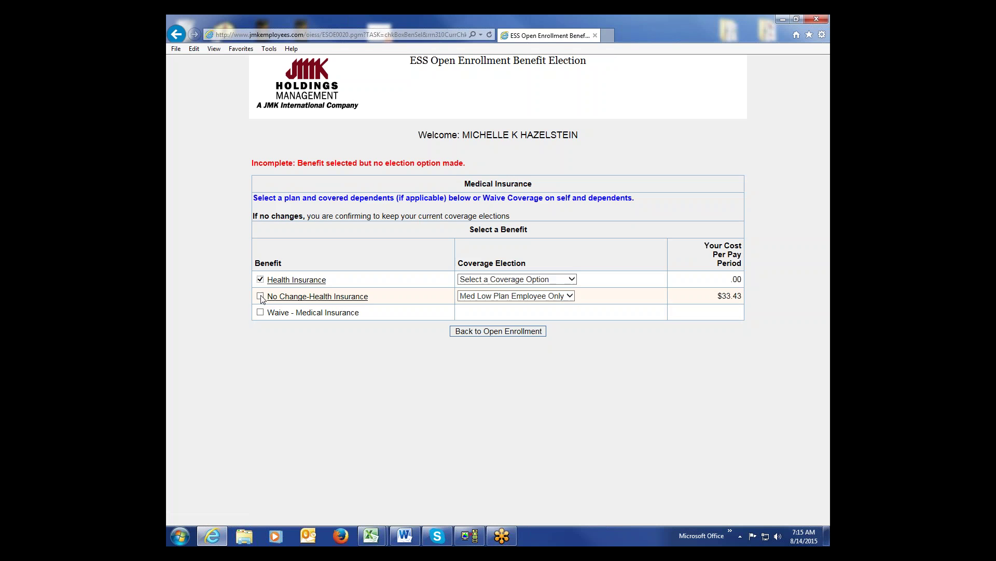
pyautogui.click(573, 280)
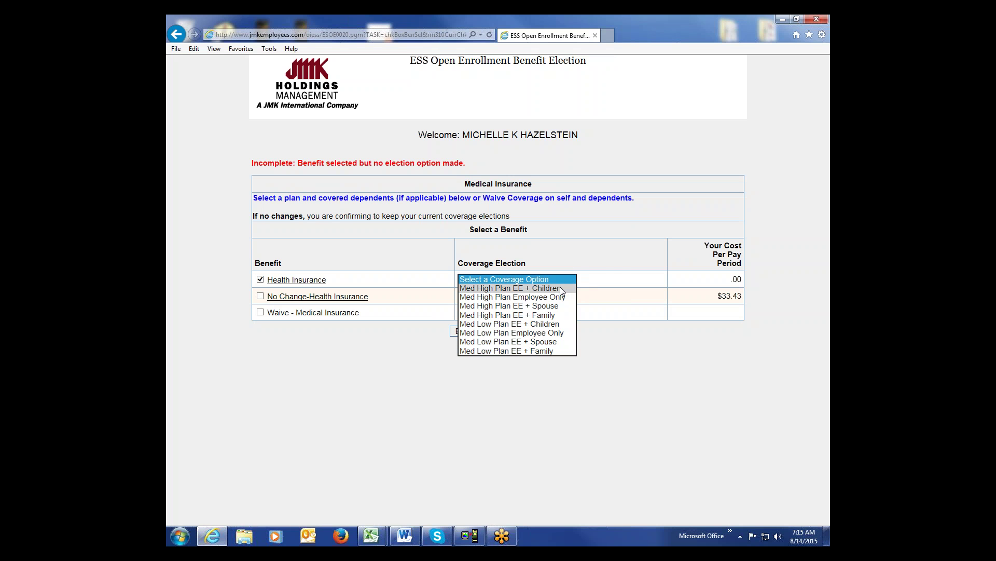
pyautogui.click(561, 289)
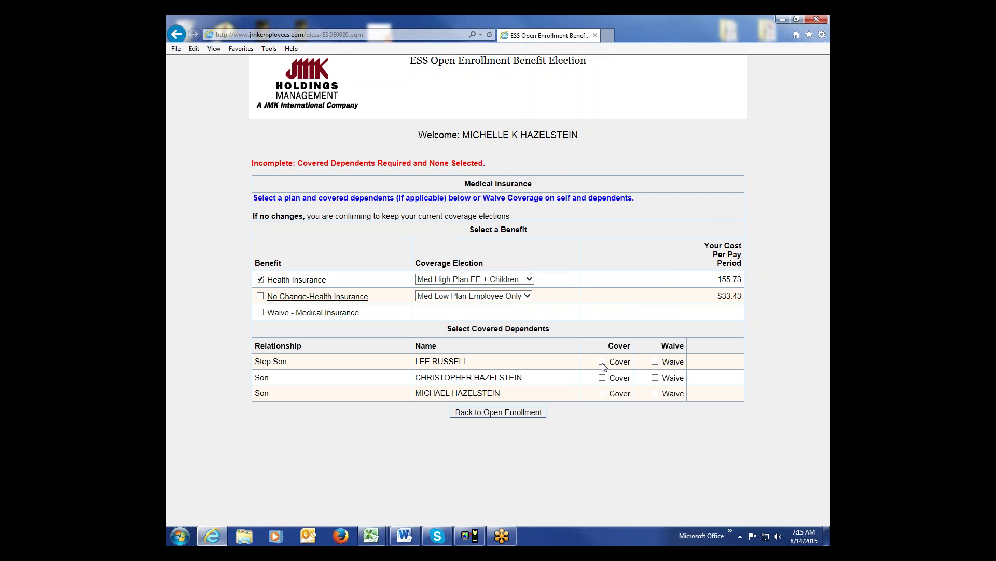
pyautogui.click(603, 378)
pyautogui.click(498, 412)
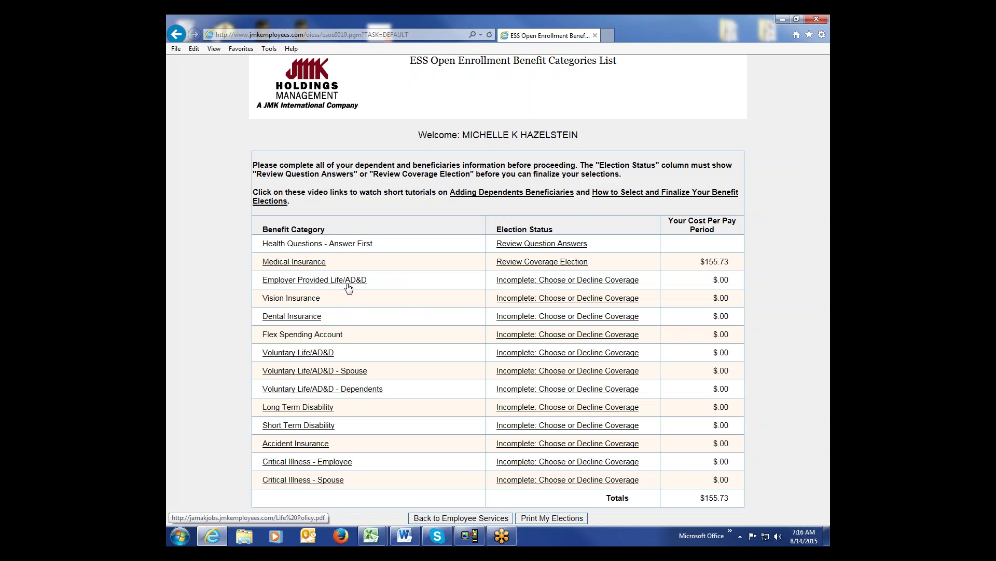
# Assign the spouse 100% as primary beneficiary of the Employer Provided Life/AD&D benefit and return to Open Enrollment.
pyautogui.click(533, 285)
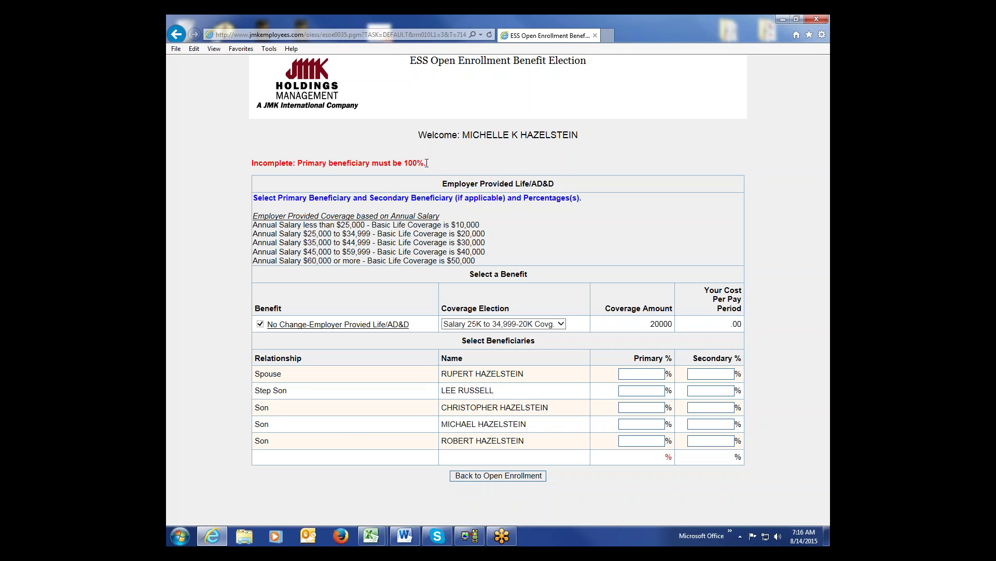
pyautogui.click(635, 373)
pyautogui.write('100')
pyautogui.click(492, 476)
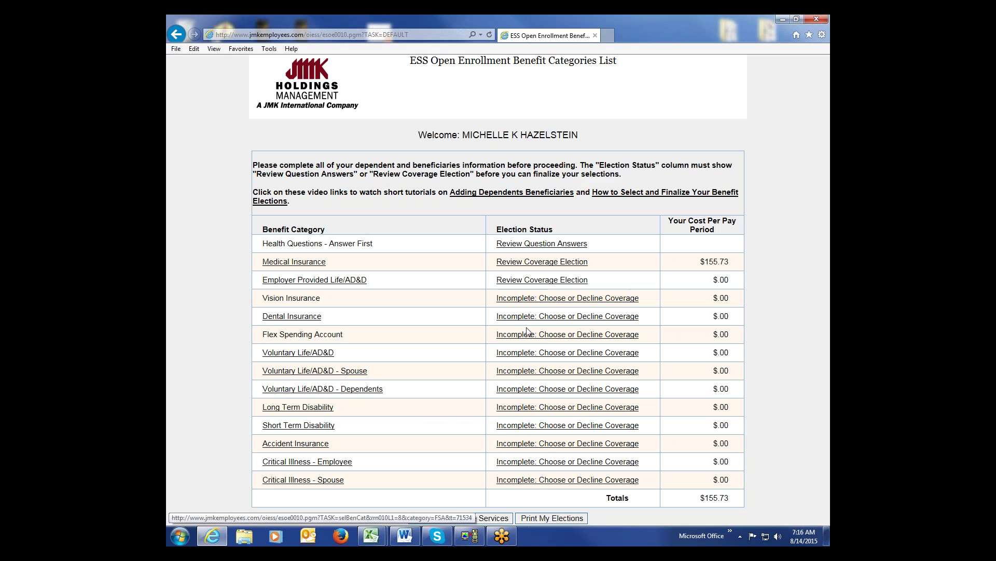
# Elect No Change-Vision - Pre tax for Vision Insurance and return to Open Enrollment.
pyautogui.click(568, 297)
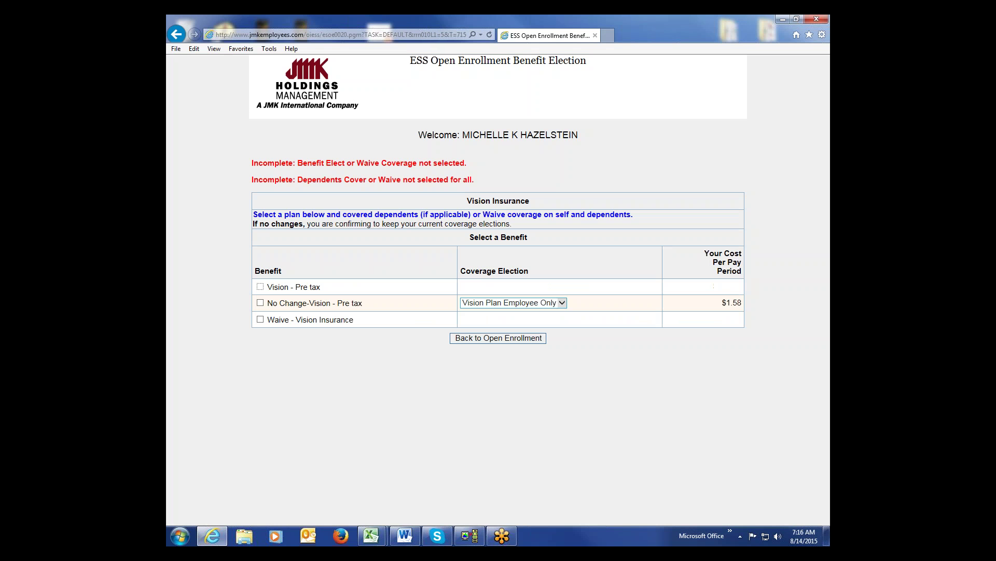
pyautogui.click(260, 303)
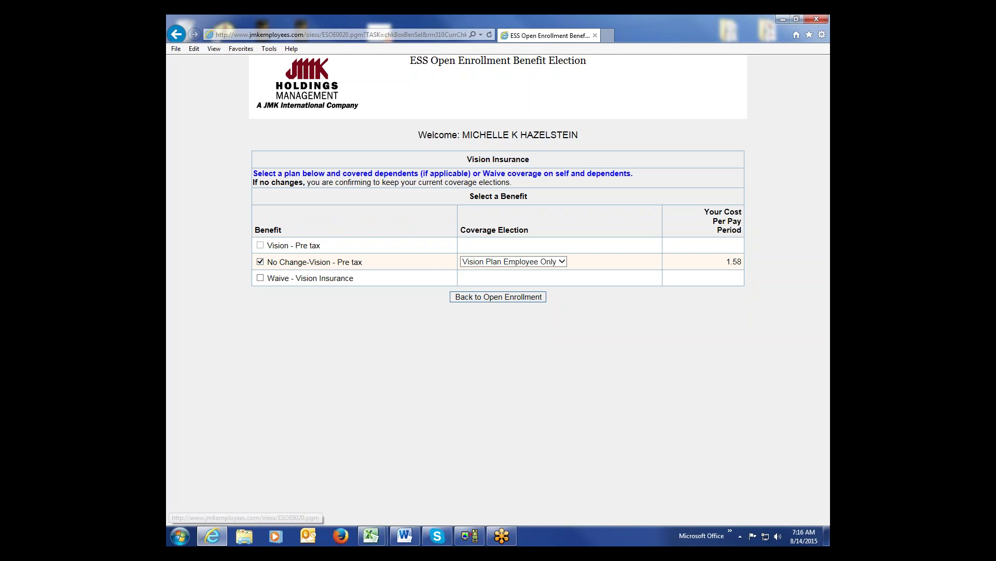
pyautogui.click(498, 297)
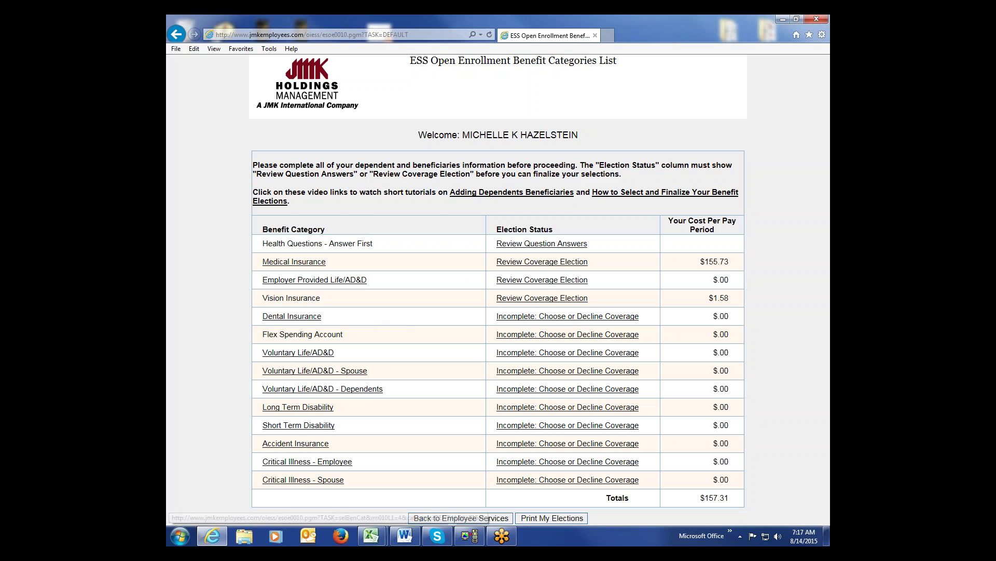
# Waive the Dental Insurance coverage and return to Open Enrollment.
pyautogui.click(530, 321)
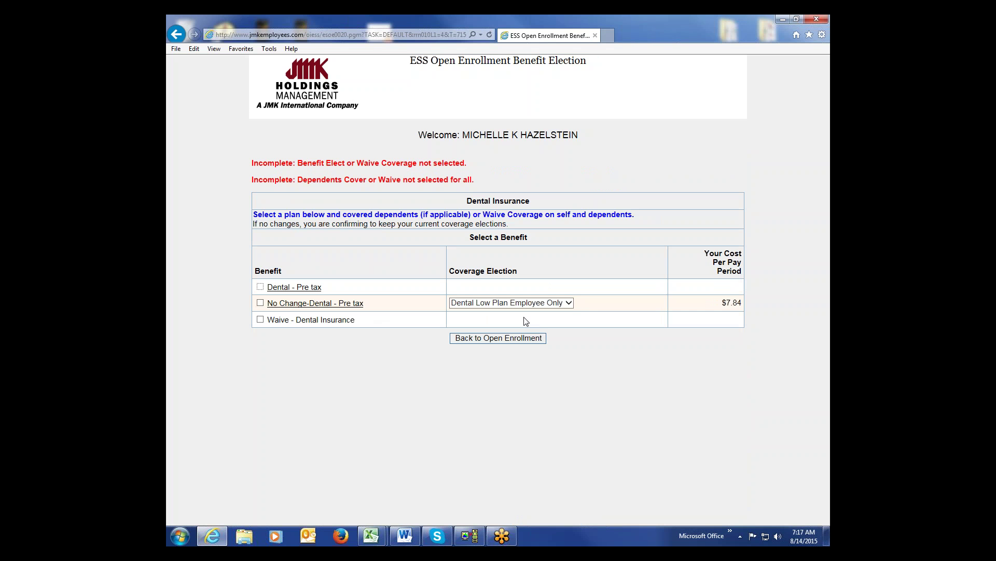
pyautogui.click(261, 321)
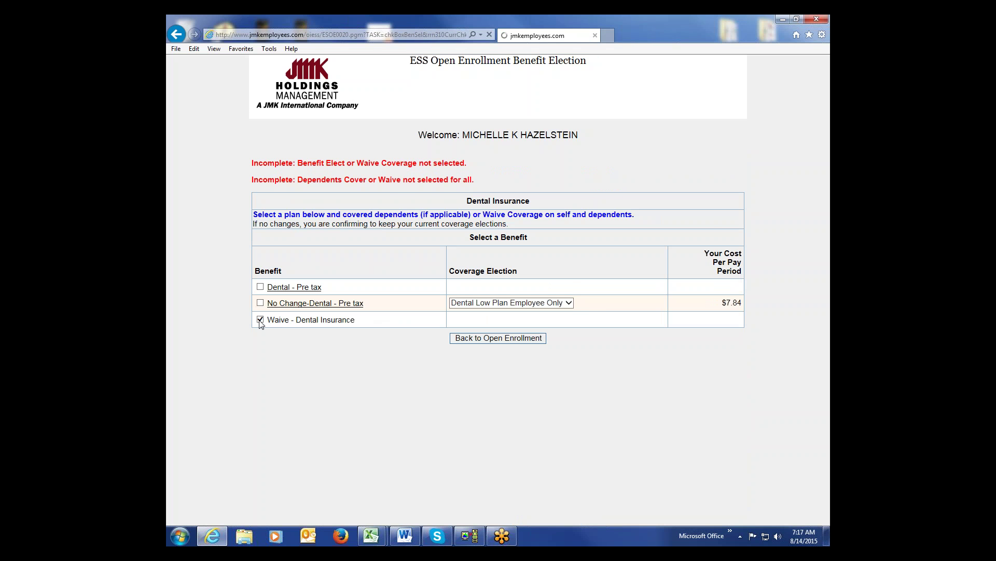
pyautogui.click(491, 300)
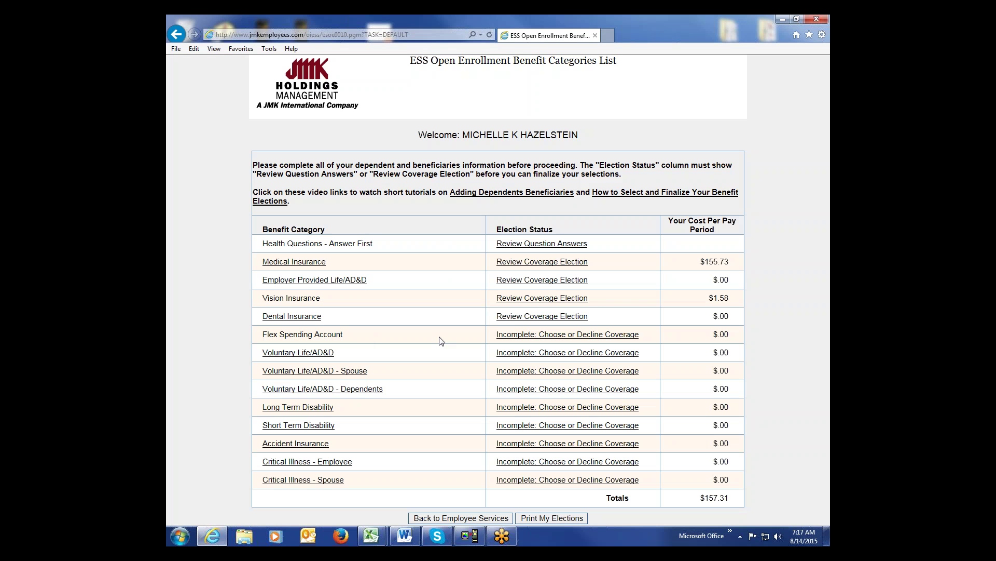
# Elect the Flex Plan with an annual contribution of 1000 in the Flex Spending Account and return to Open Enrollment.
pyautogui.click(516, 339)
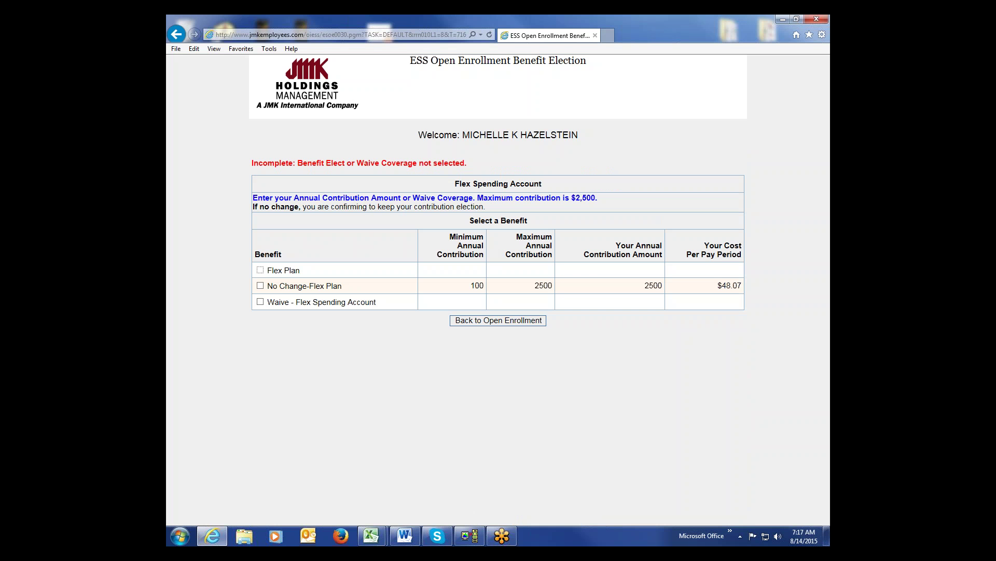
pyautogui.click(261, 271)
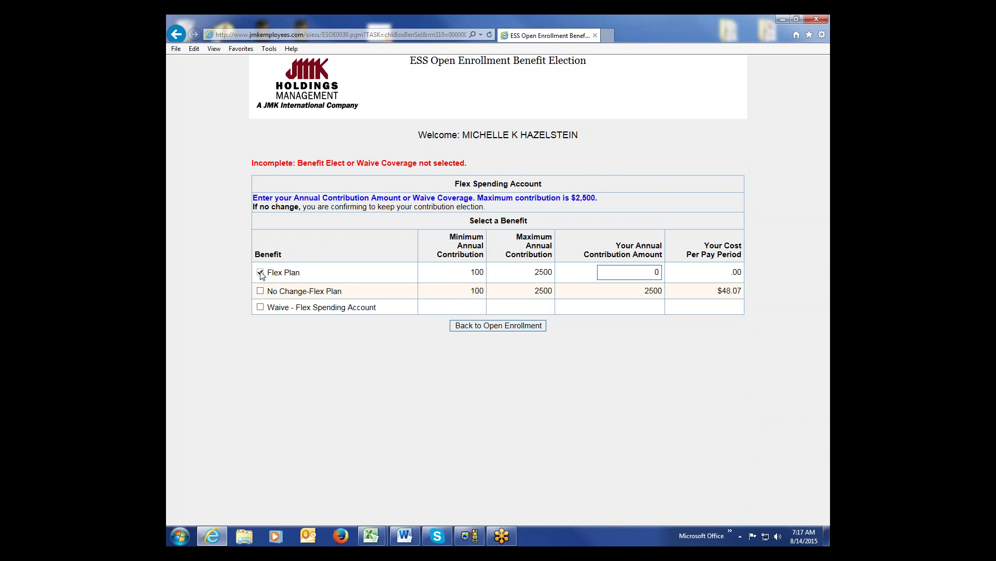
pyautogui.click(647, 272)
pyautogui.write('1000')
pyautogui.click(497, 326)
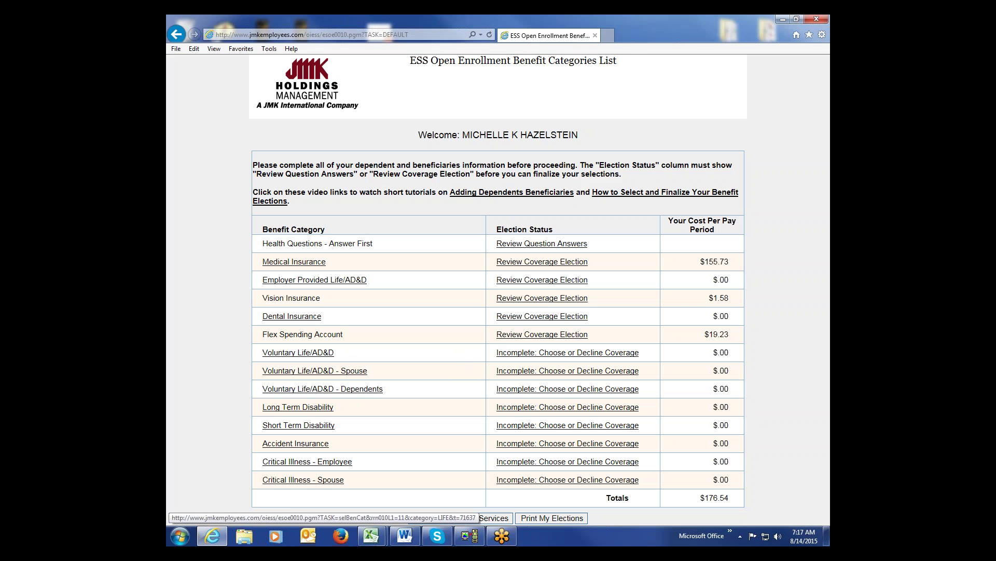
# Elect Voluntary Life/AD&D with the Optional Life Pre-Tax option and a coverage amount of 150,000.
pyautogui.click(533, 354)
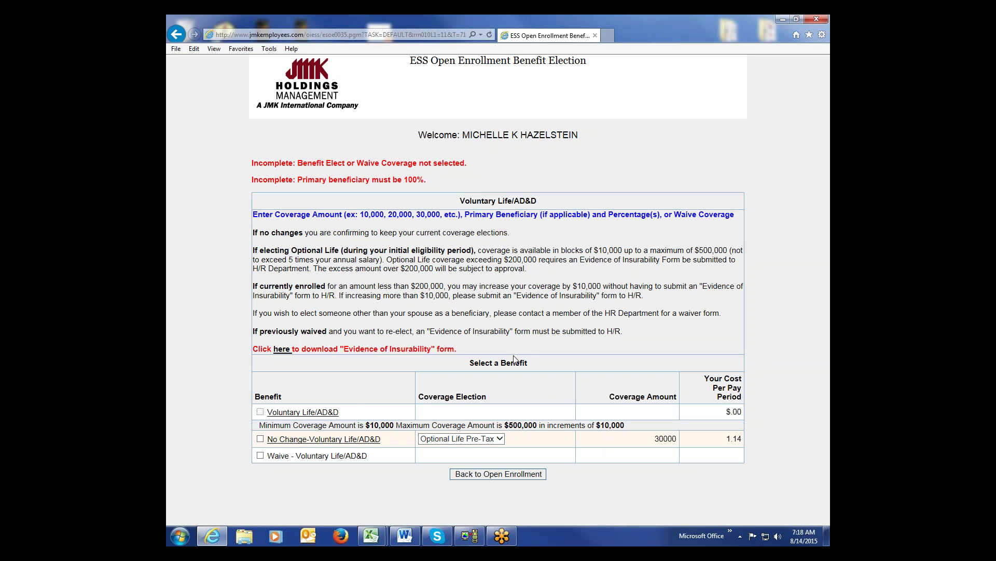
pyautogui.click(260, 412)
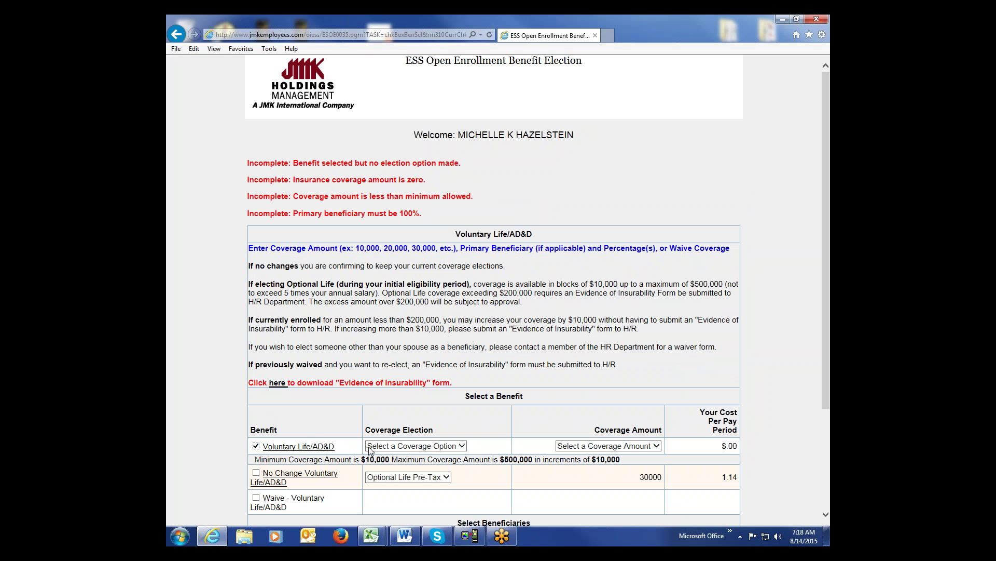
pyautogui.click(462, 447)
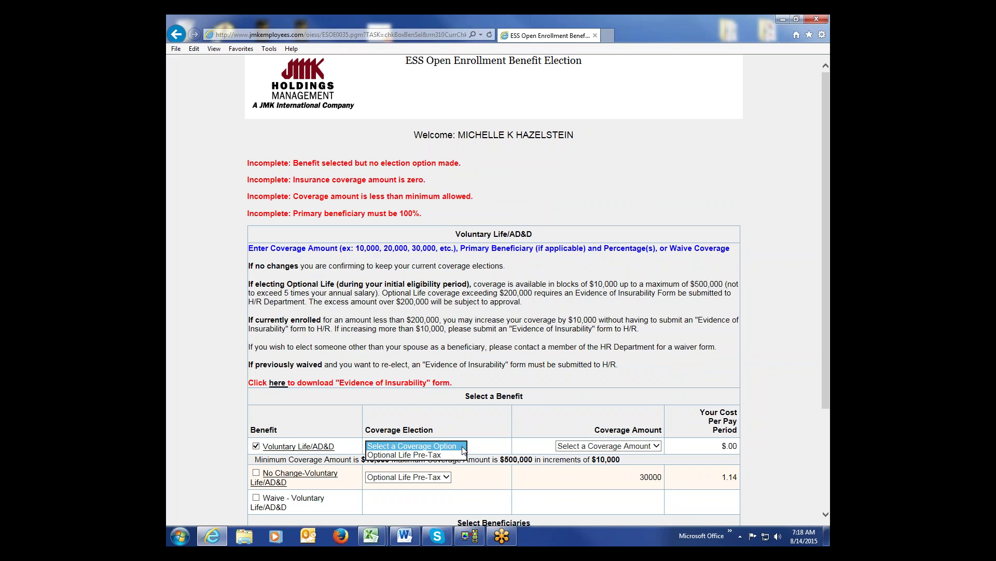
pyautogui.click(448, 455)
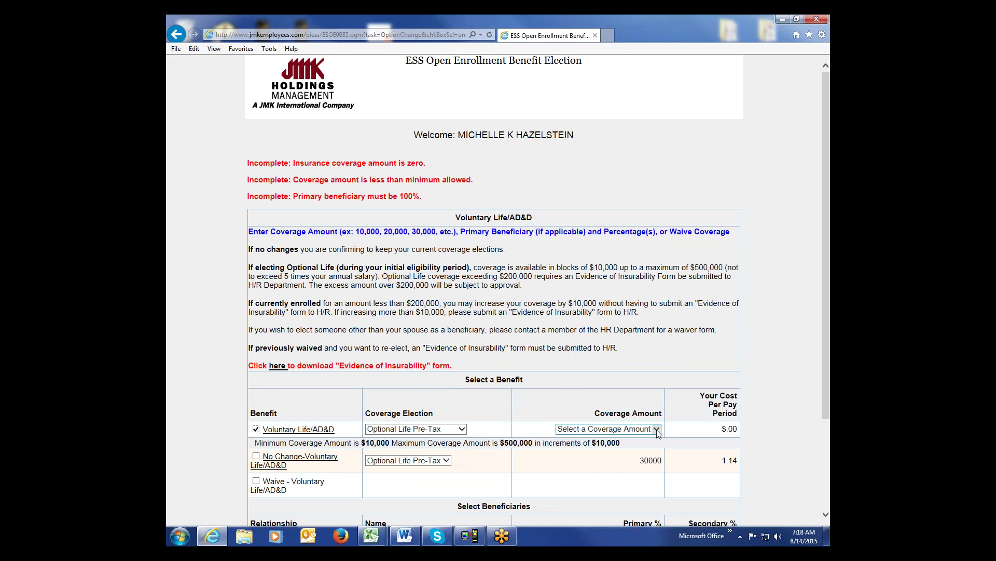
pyautogui.click(658, 434)
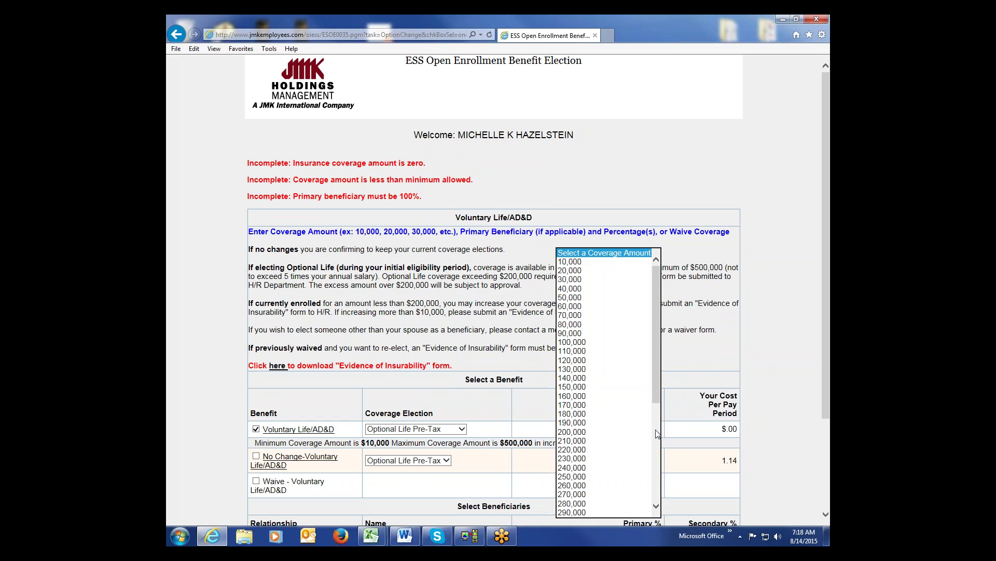
pyautogui.click(571, 387)
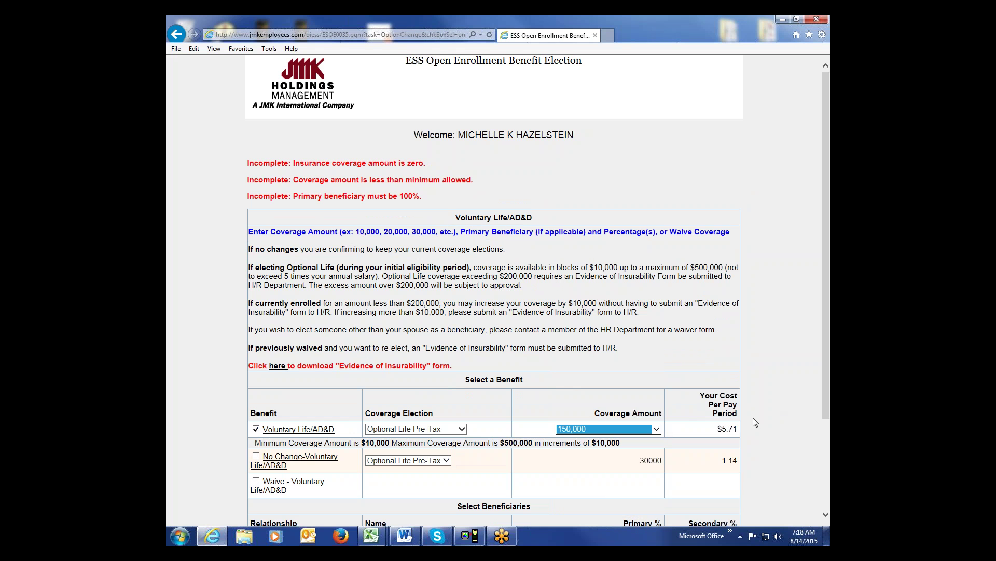
# Split the Voluntary Life/AD&D primary beneficiary share 50% to the spouse and 50% to the stepson, and return to Open Enrollment.
pyautogui.scroll(-3, 674, 413)
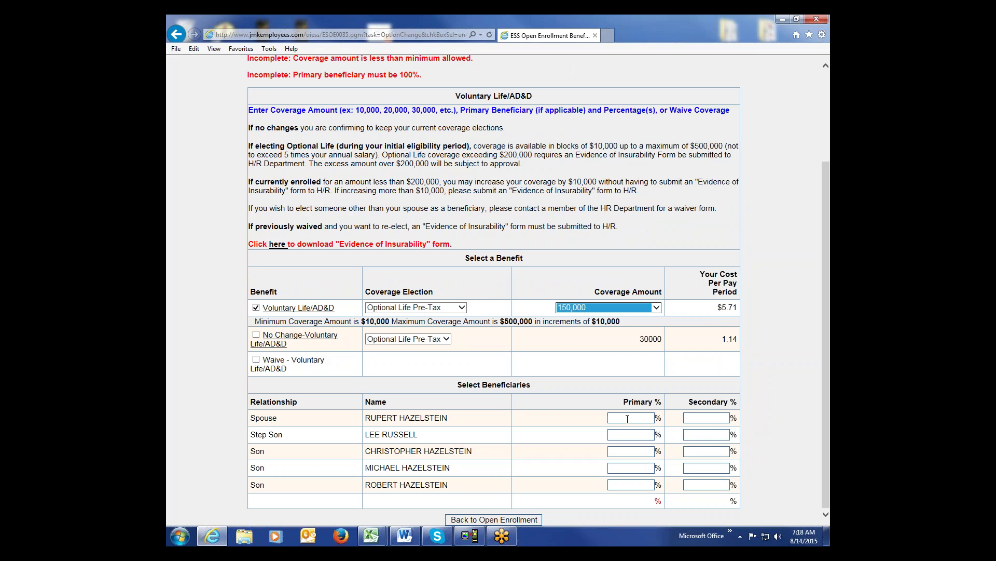
pyautogui.click(627, 417)
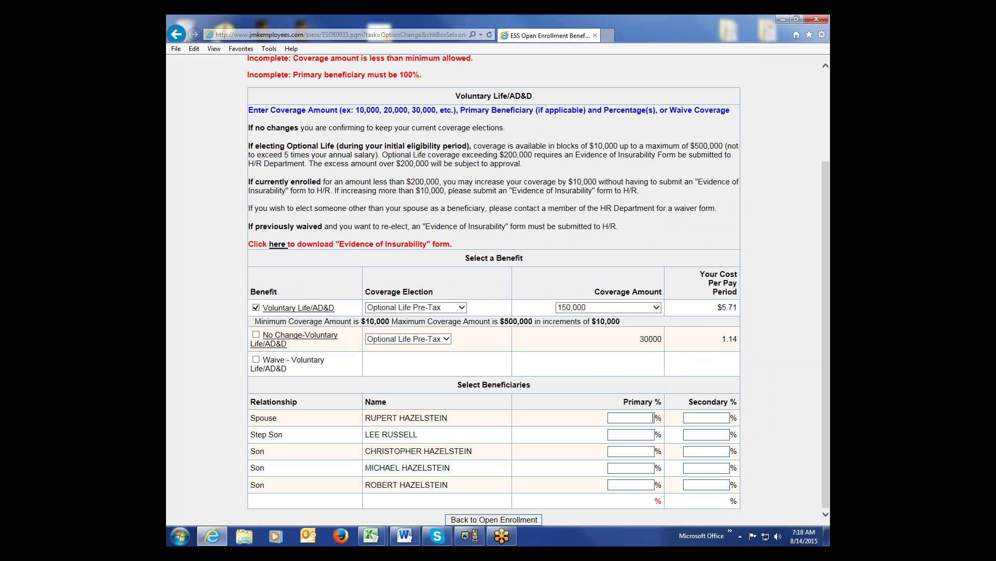
pyautogui.write('50')
pyautogui.write('0')
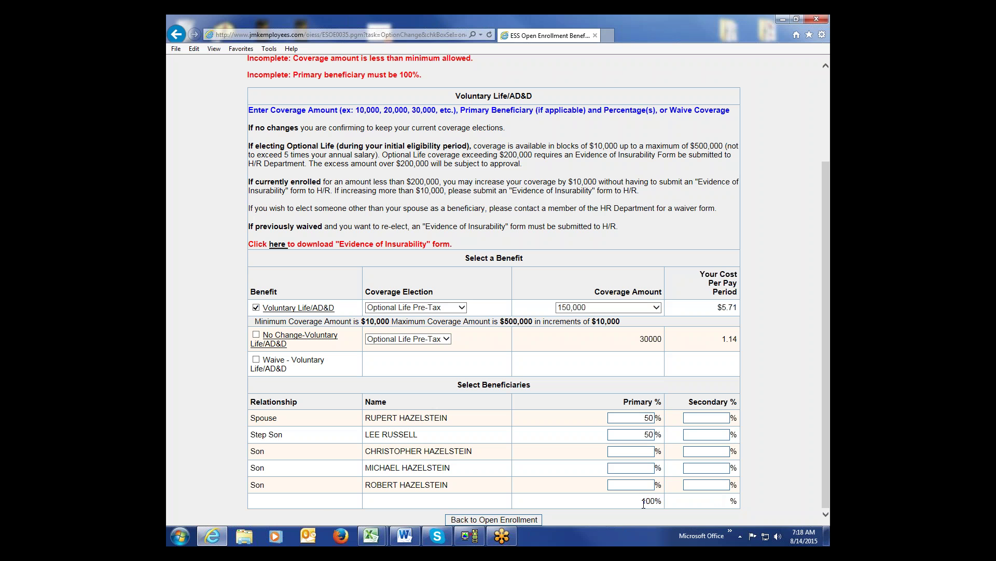
pyautogui.click(508, 519)
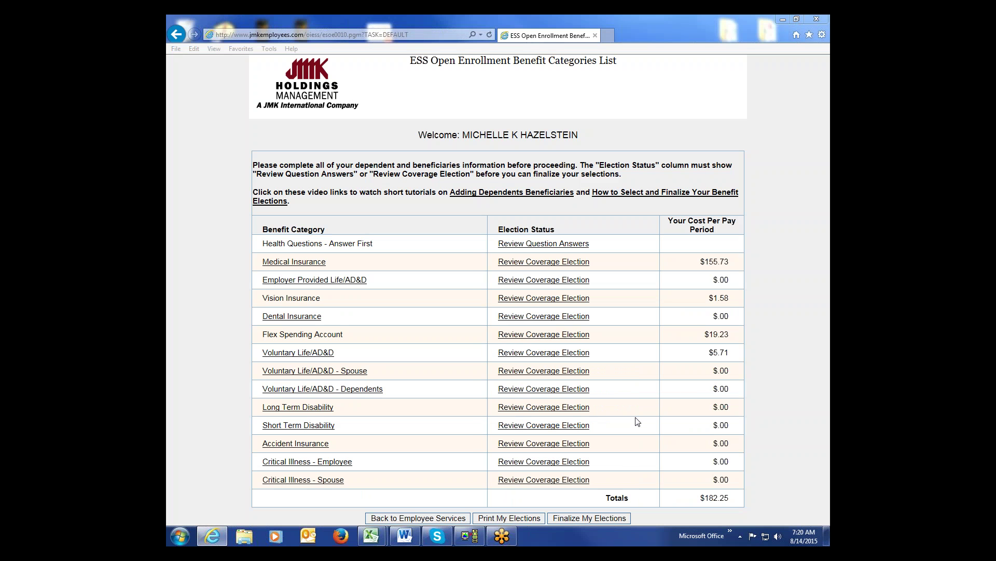
pyautogui.click(405, 536)
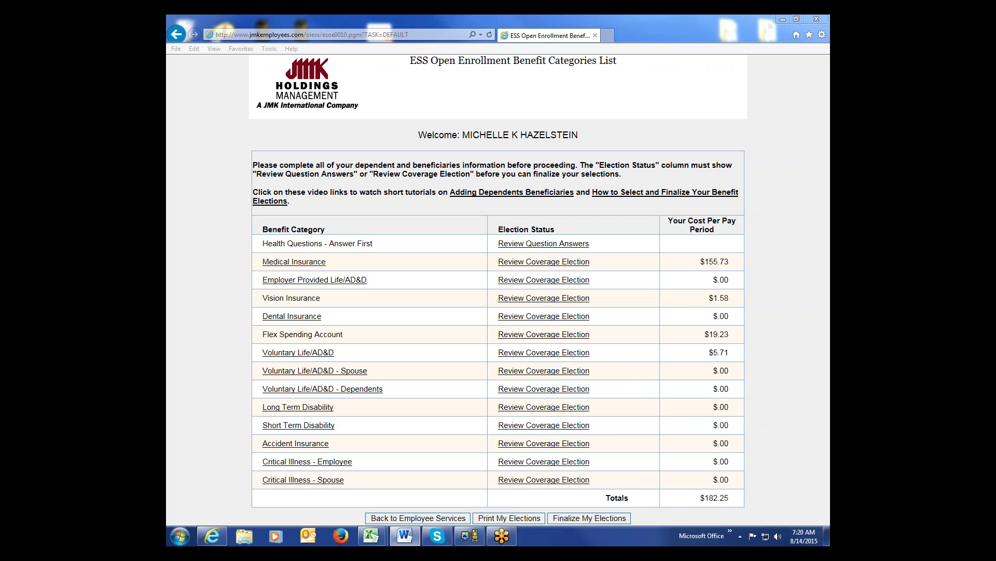